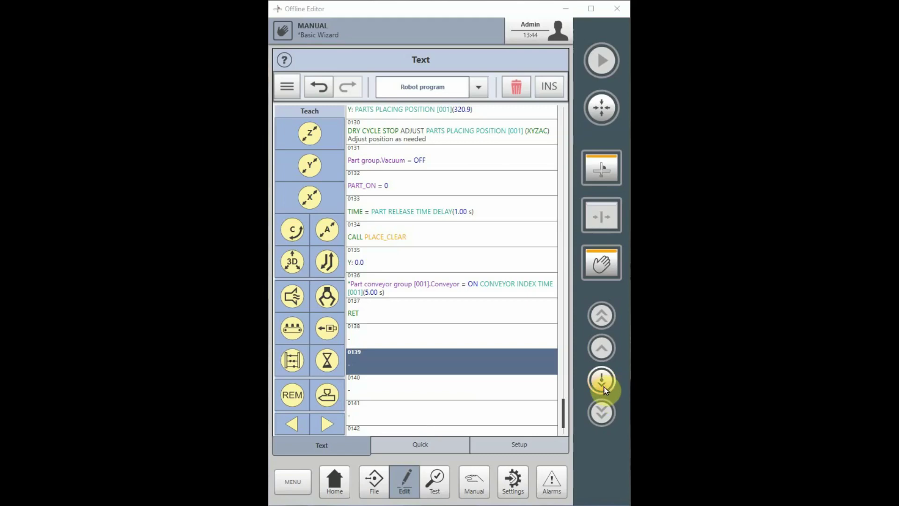
# From Setup, open the Variables list under Variables and collections, showing PART_ON, NO_ECO and Variable [001]-[004].
pyautogui.click(532, 447)
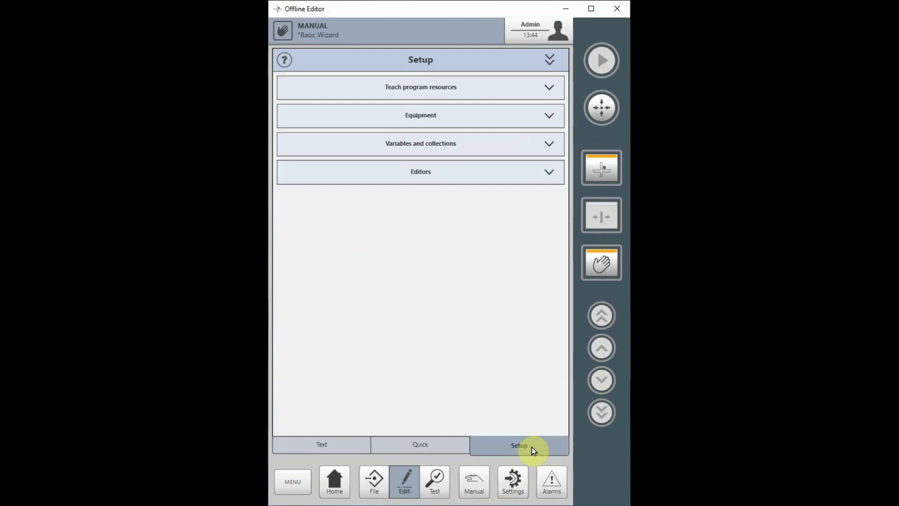
pyautogui.click(547, 145)
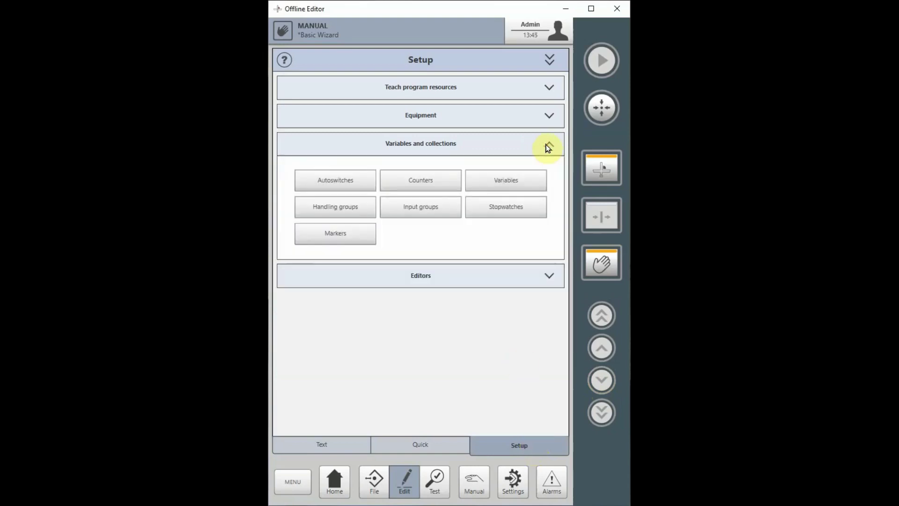
pyautogui.click(514, 178)
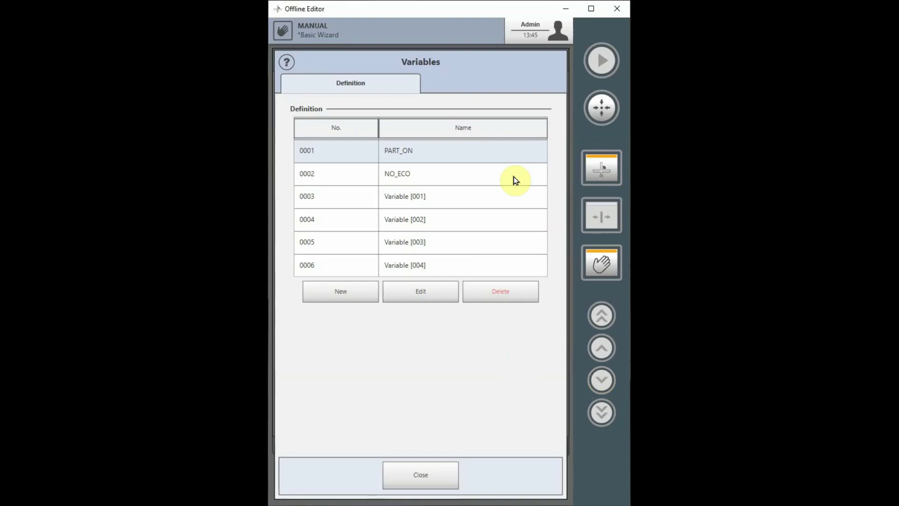
# Create a new variable, keeping its default name Variable [005].
pyautogui.click(350, 289)
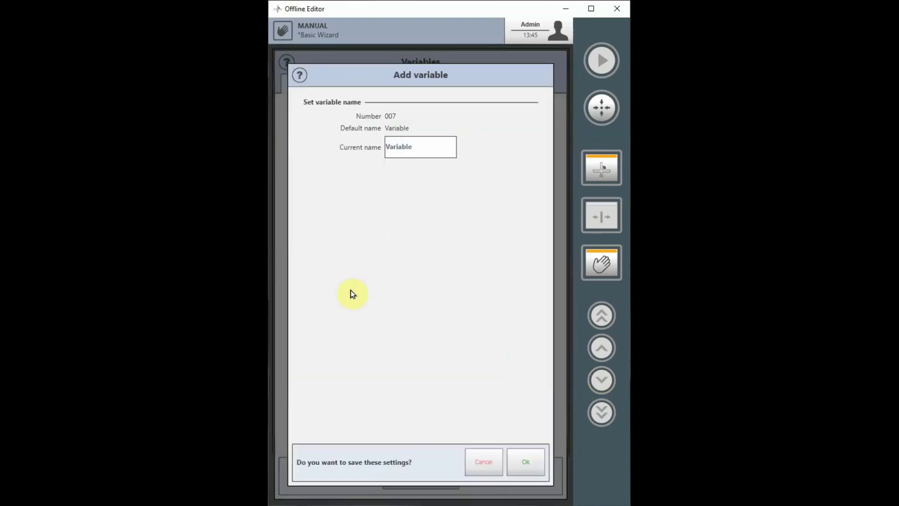
pyautogui.click(427, 147)
pyautogui.click(529, 463)
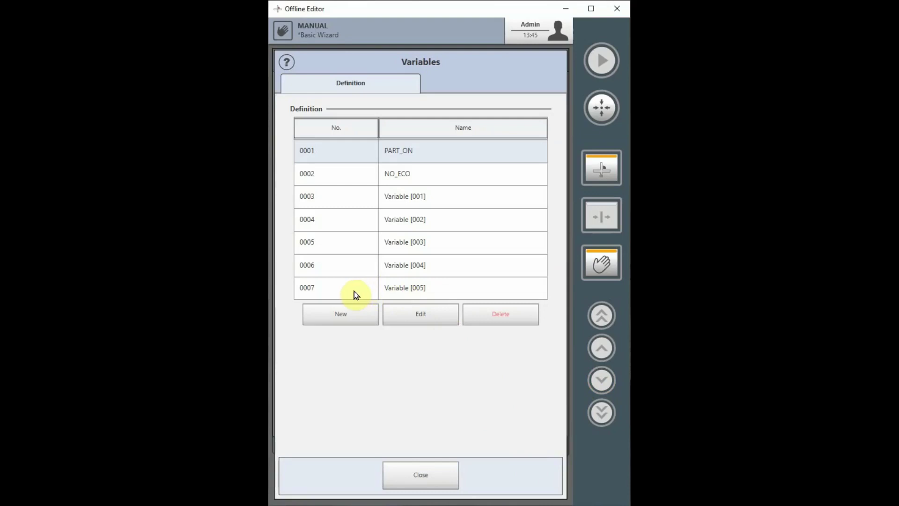
# Open Variable [004] for renaming, then cancel without changes.
pyautogui.click(365, 272)
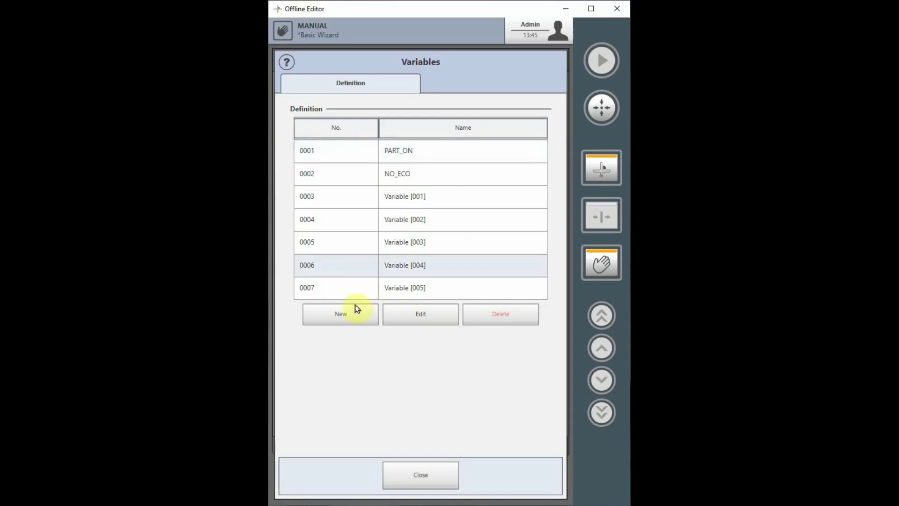
pyautogui.click(423, 322)
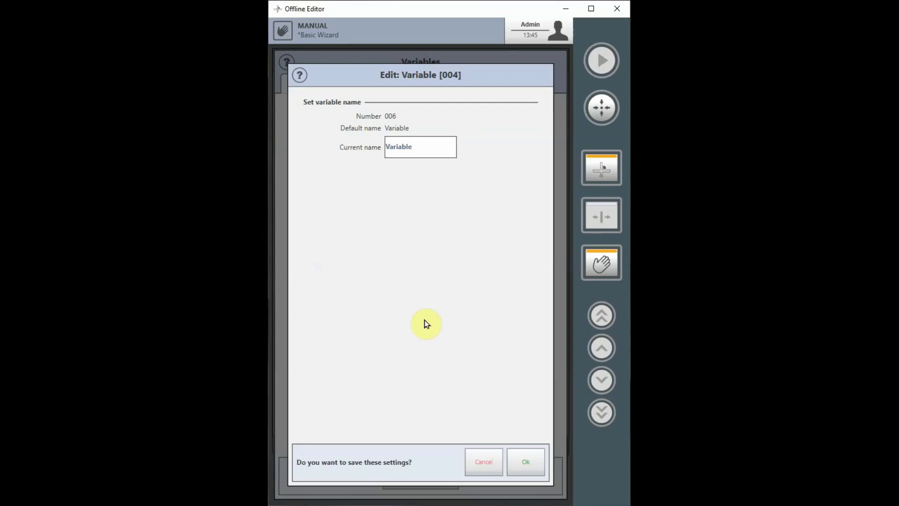
pyautogui.click(493, 458)
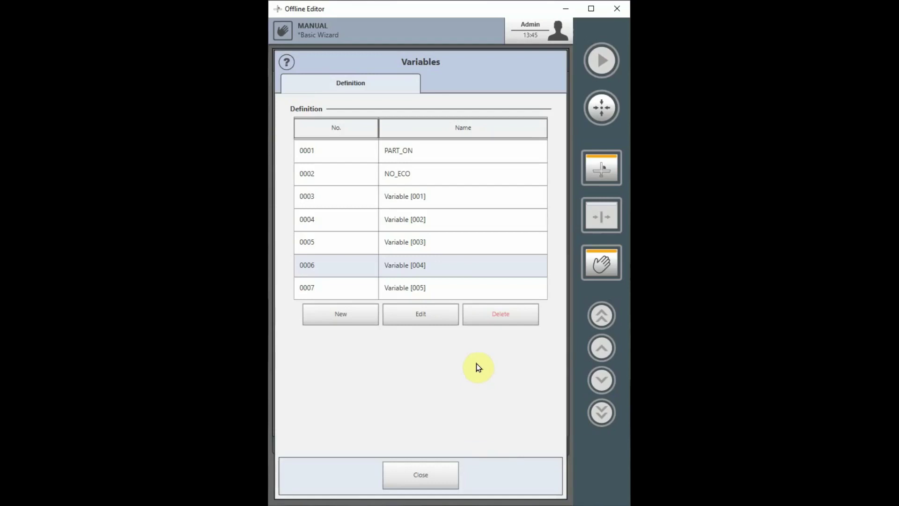
# Delete Variable [005] after confirming, then close the Variables list.
pyautogui.click(427, 287)
pyautogui.click(493, 315)
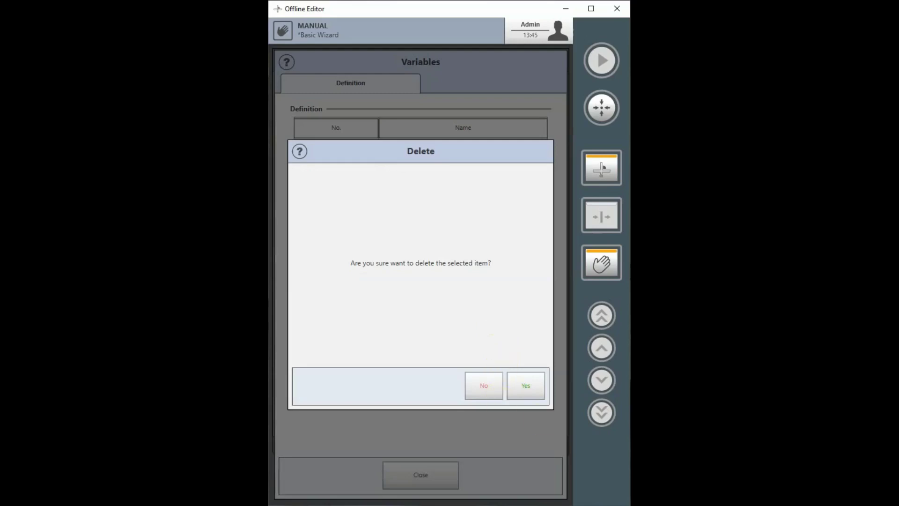
pyautogui.click(529, 387)
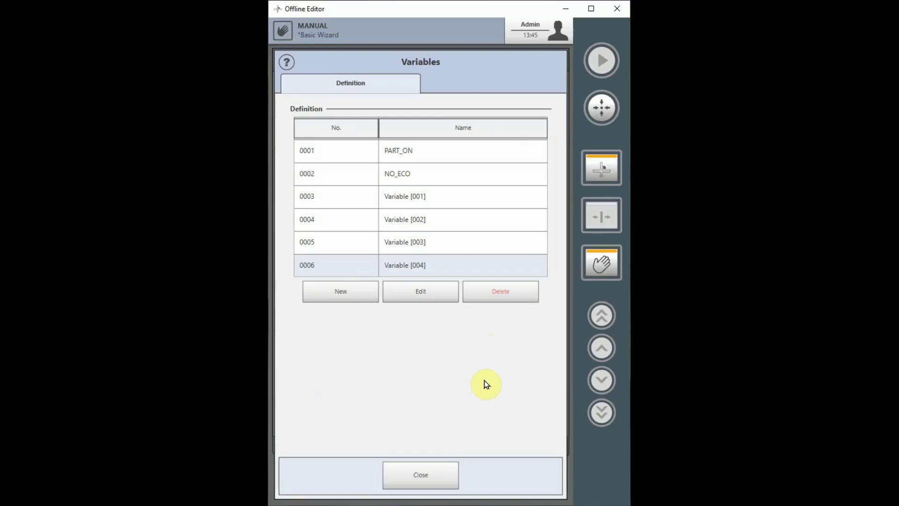
pyautogui.click(416, 487)
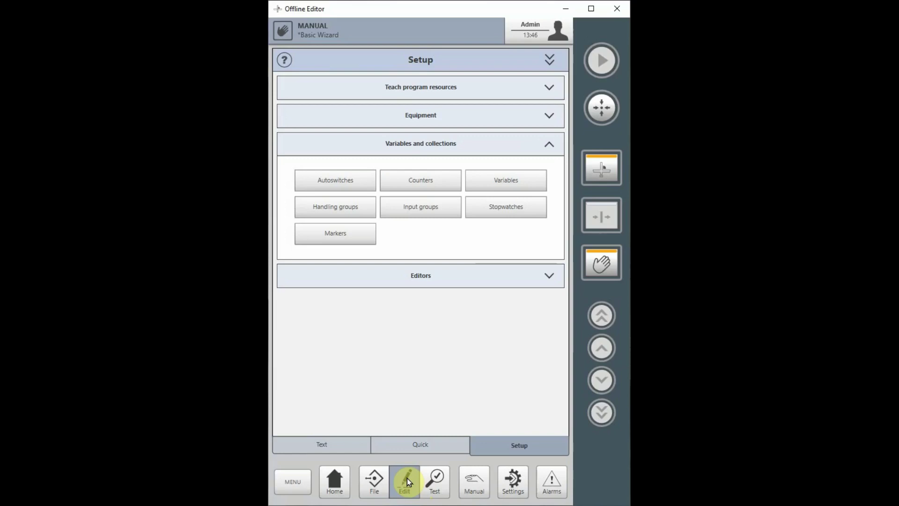
# Return to the program Text view and show the More command page with Variable commands.
pyautogui.click(406, 478)
pyautogui.click(352, 444)
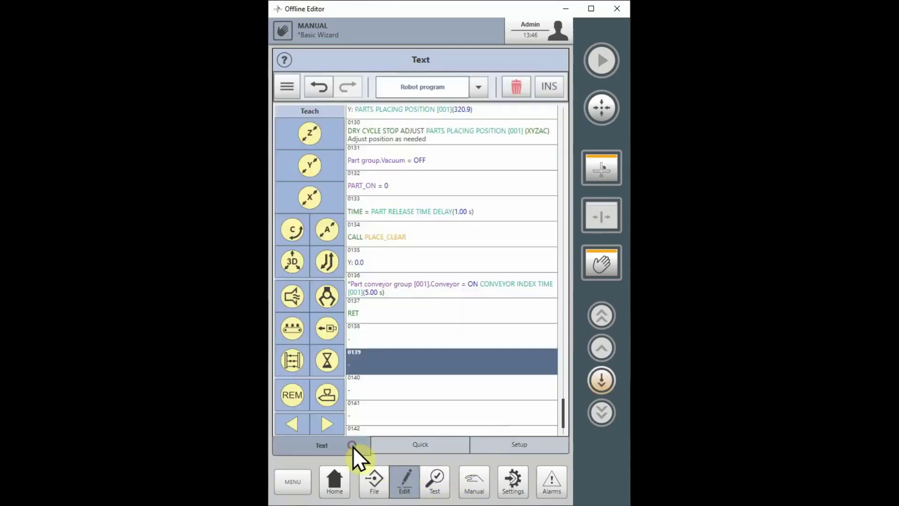
pyautogui.click(329, 423)
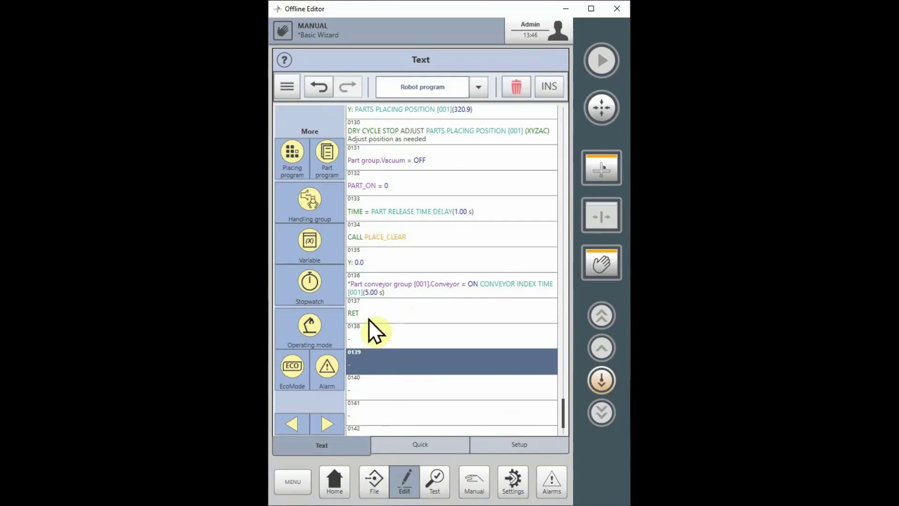
# Start a Variable command with Variable [003] as the result variable.
pyautogui.click(309, 254)
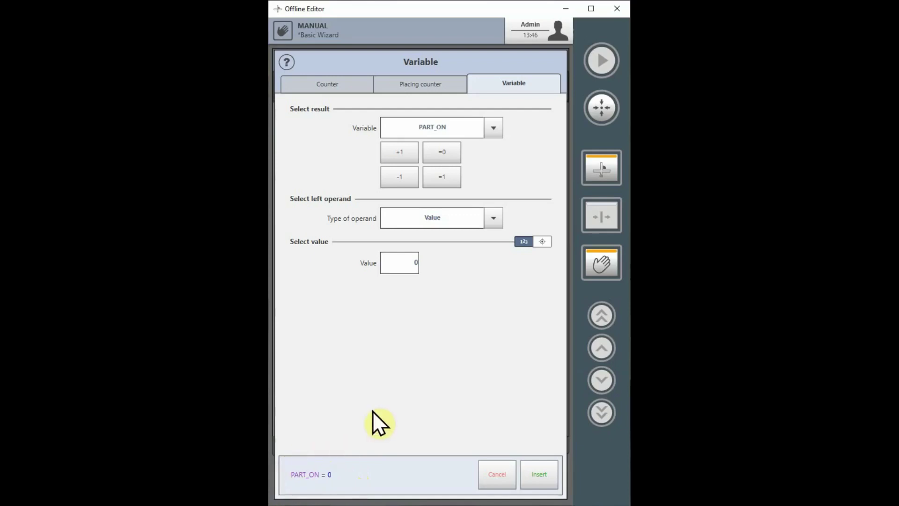
pyautogui.click(494, 130)
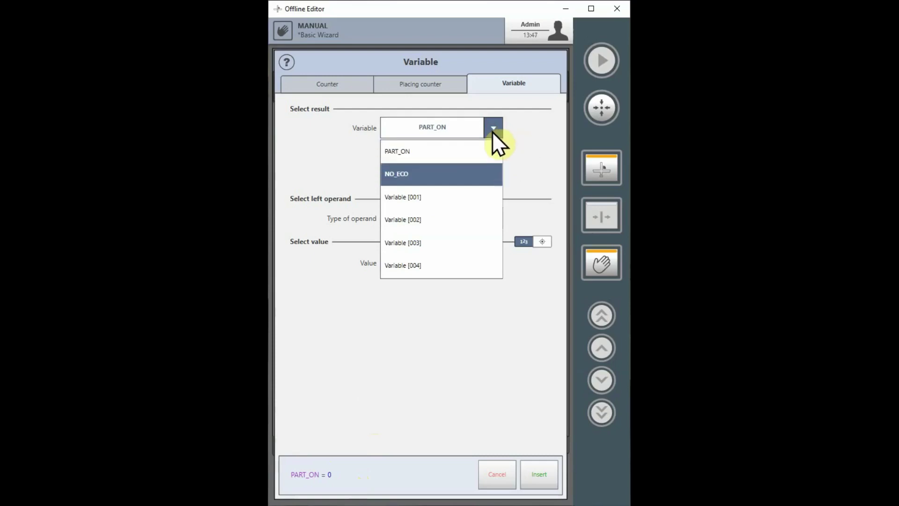
pyautogui.click(426, 242)
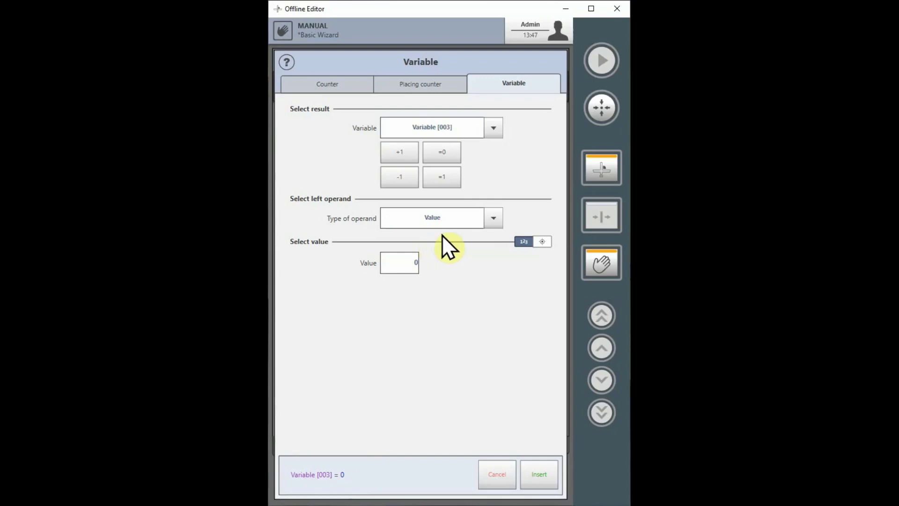
# Make Variable [003] the variable operand and choose the + operation.
pyautogui.click(494, 219)
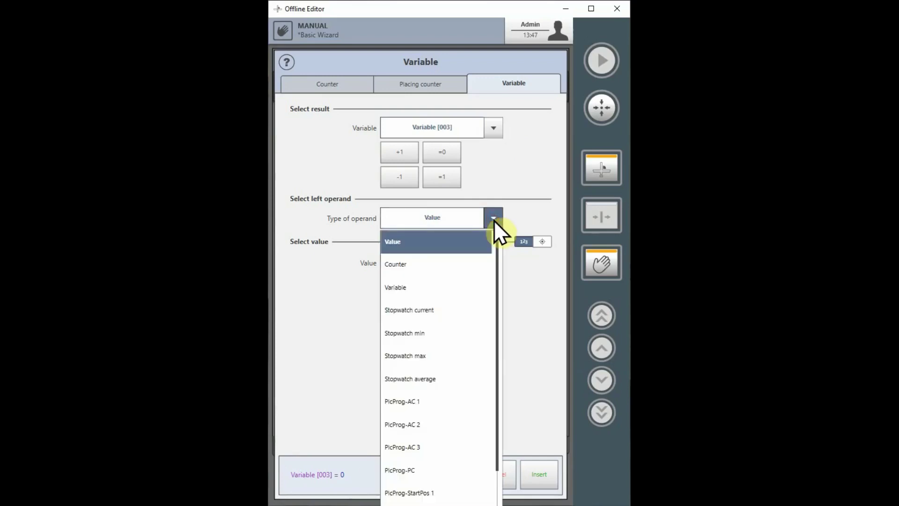
pyautogui.click(437, 286)
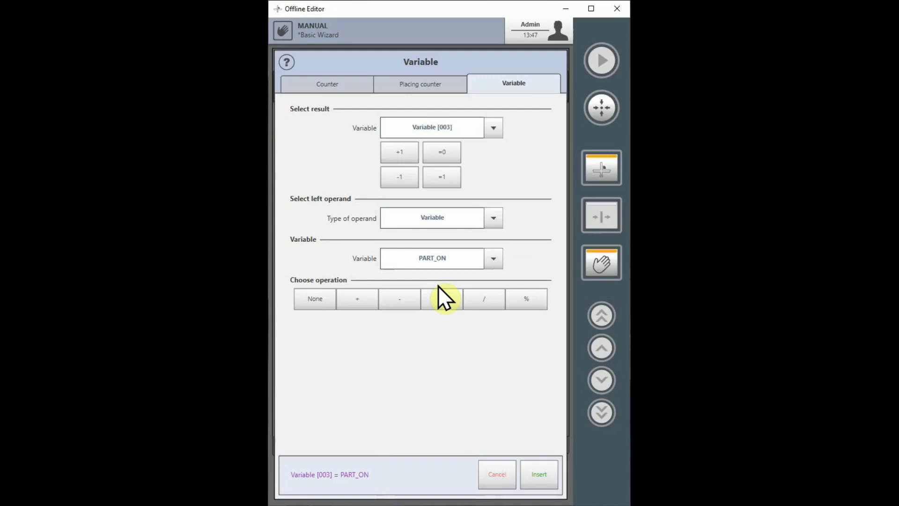
pyautogui.click(493, 260)
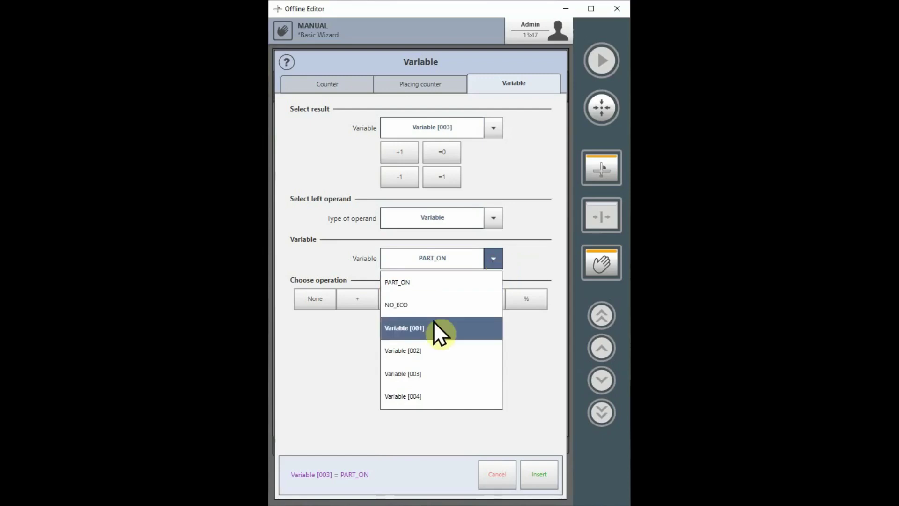
pyautogui.click(431, 368)
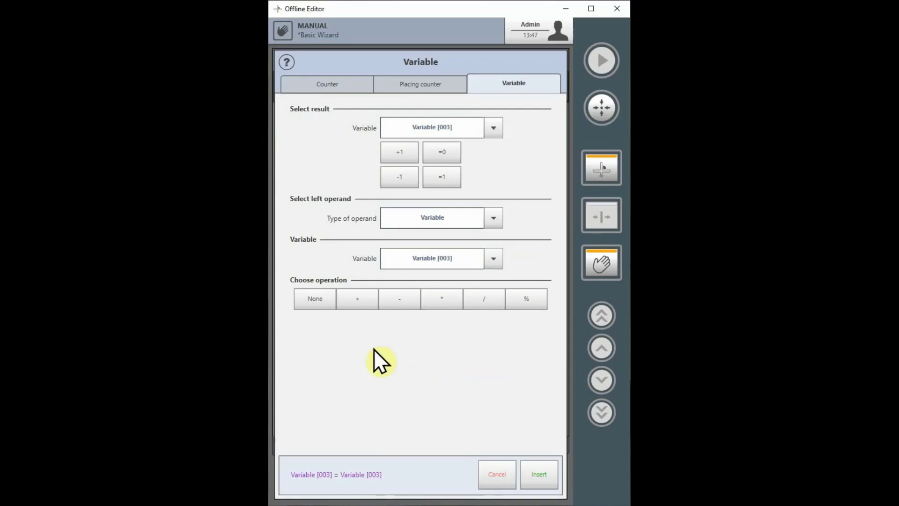
pyautogui.click(360, 303)
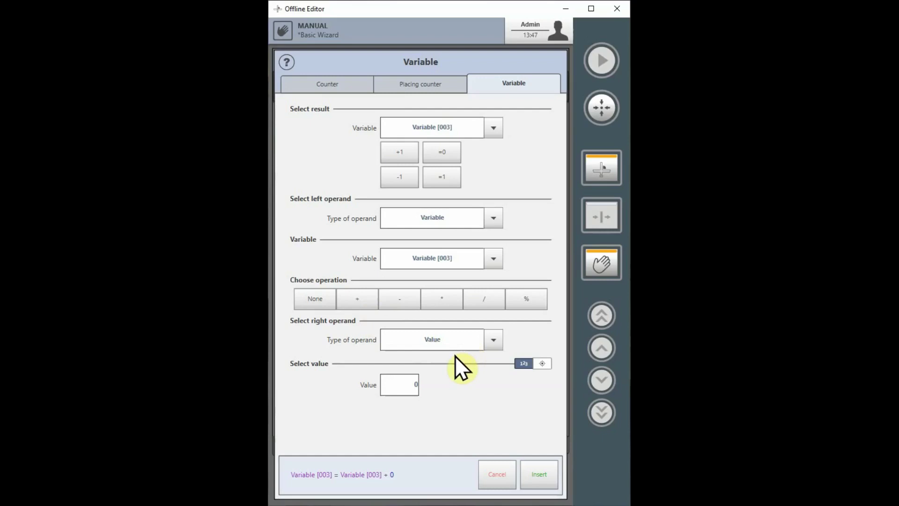
# Set the added value to 5 and insert Variable [003] = Variable [003] + 5 at line 0139.
pyautogui.click(412, 385)
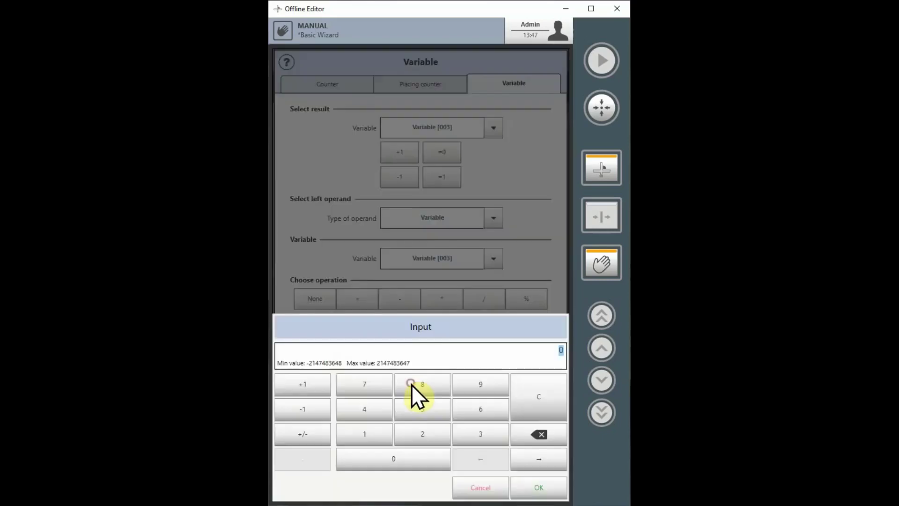
pyautogui.click(429, 412)
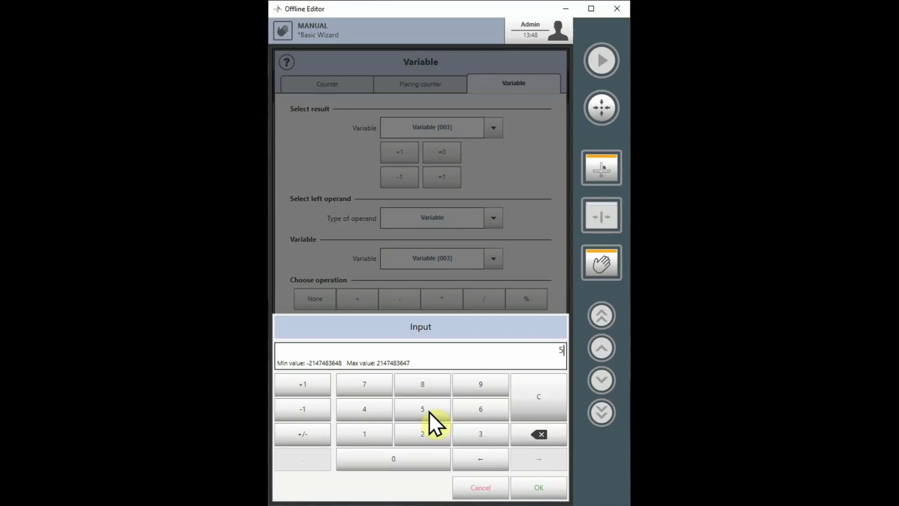
pyautogui.click(540, 487)
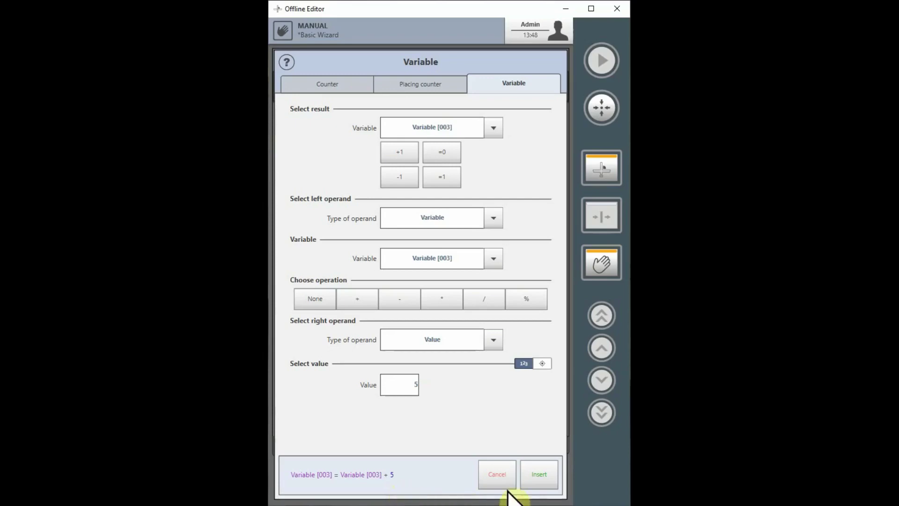
pyautogui.click(539, 484)
pyautogui.click(457, 364)
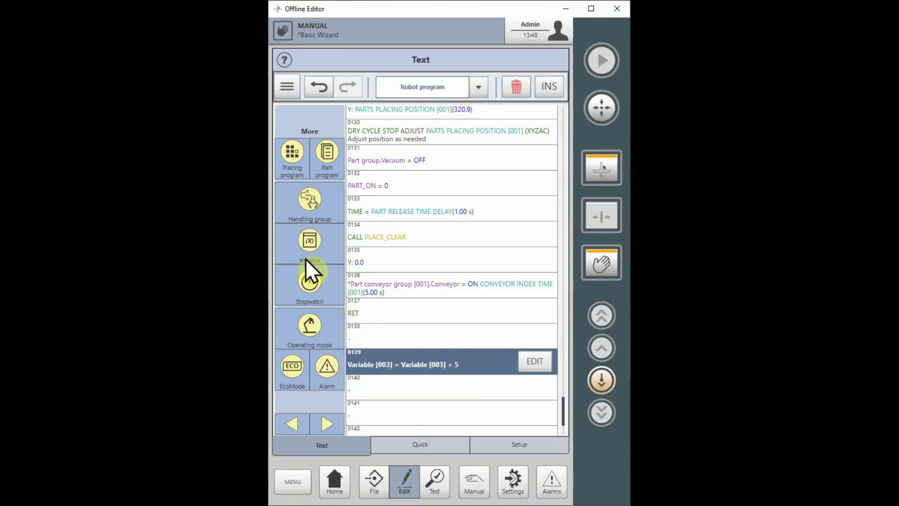
# Open a new Variable command dialog from the More panel.
pyautogui.click(306, 241)
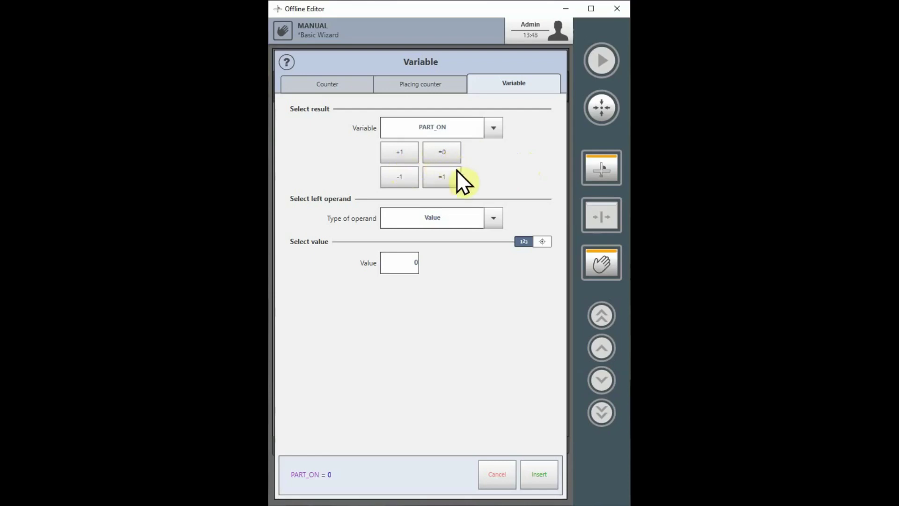
# Use the +1 preset and change the added value to 2, giving PART_ON = PART_ON + 2.
pyautogui.click(407, 154)
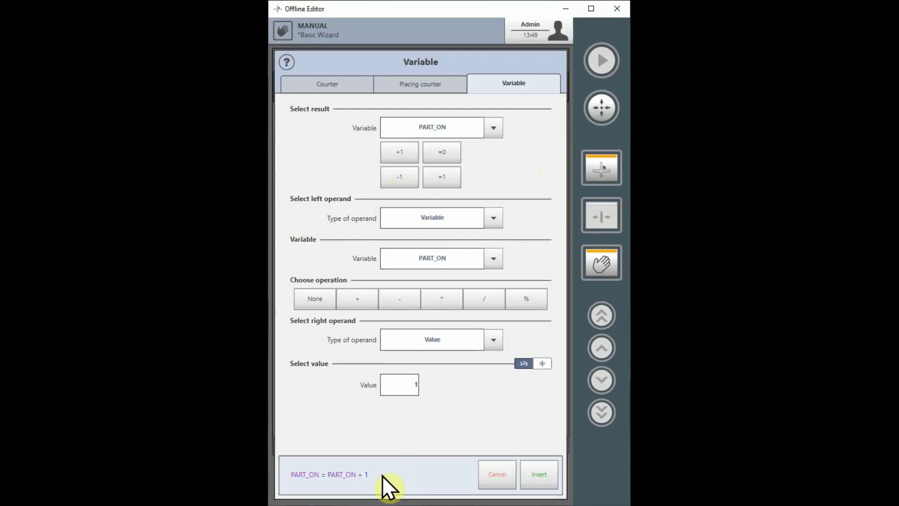
pyautogui.click(410, 384)
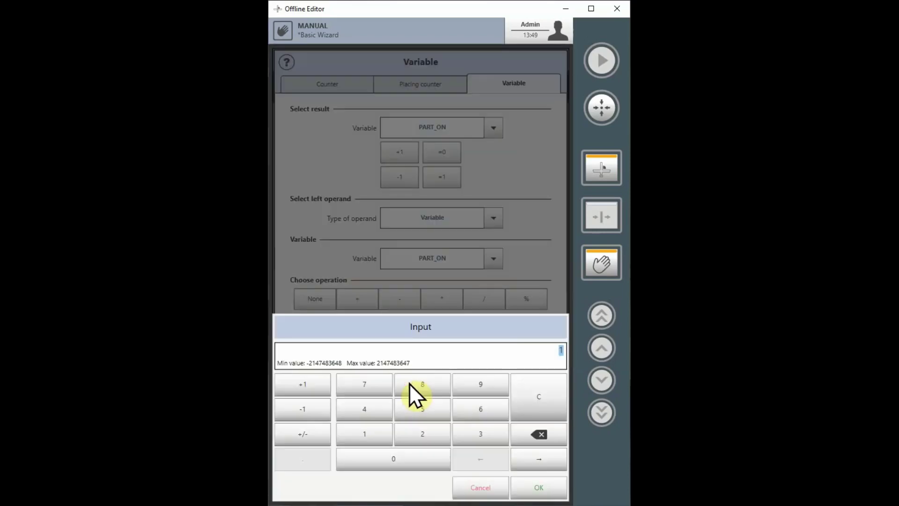
pyautogui.click(433, 433)
pyautogui.click(537, 484)
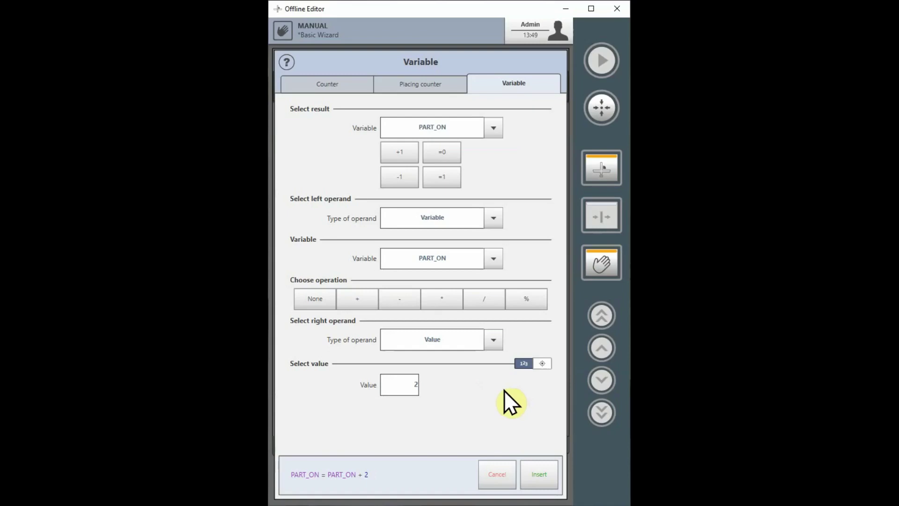
# Try PART_ON = PART_ON - 3, then switch to the =1 preset for PART_ON = 1.
pyautogui.click(401, 180)
pyautogui.click(398, 386)
pyautogui.click(466, 439)
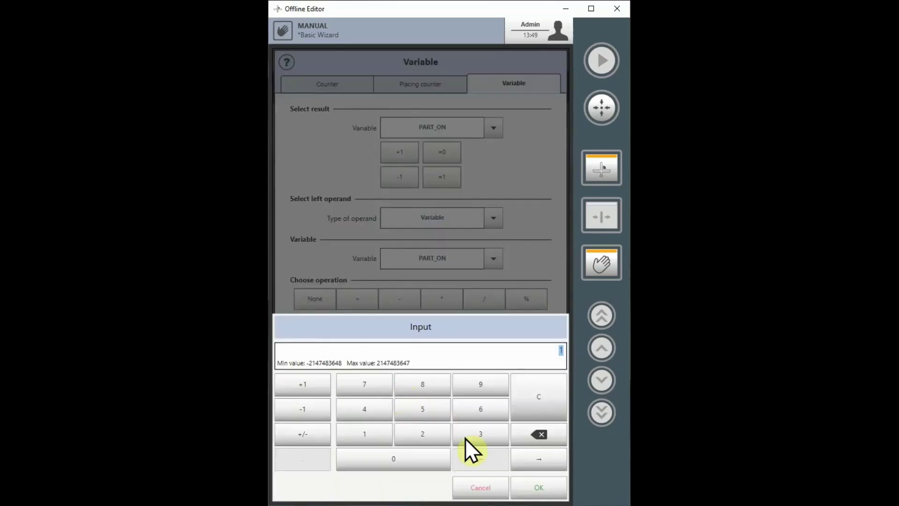
pyautogui.click(539, 486)
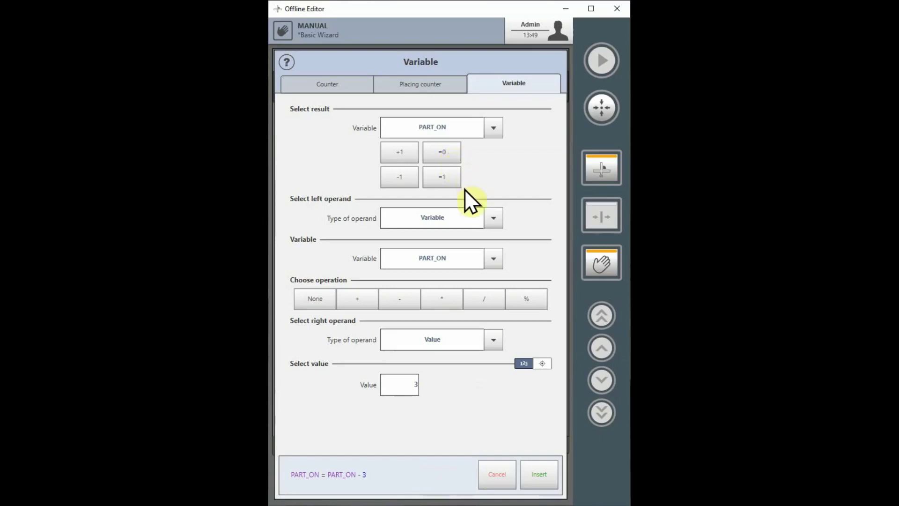
pyautogui.click(450, 180)
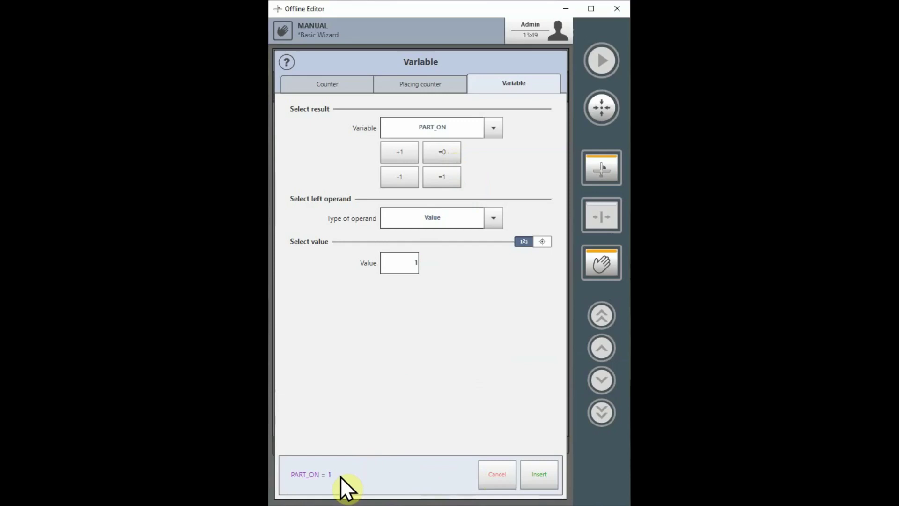
# Set the PART_ON assigned value to -1 in the Variable dialog.
pyautogui.click(397, 262)
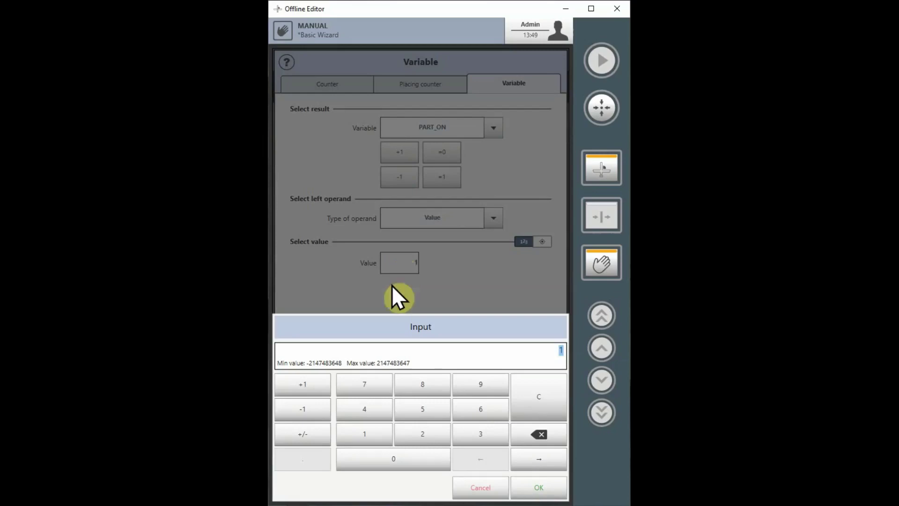
pyautogui.click(316, 434)
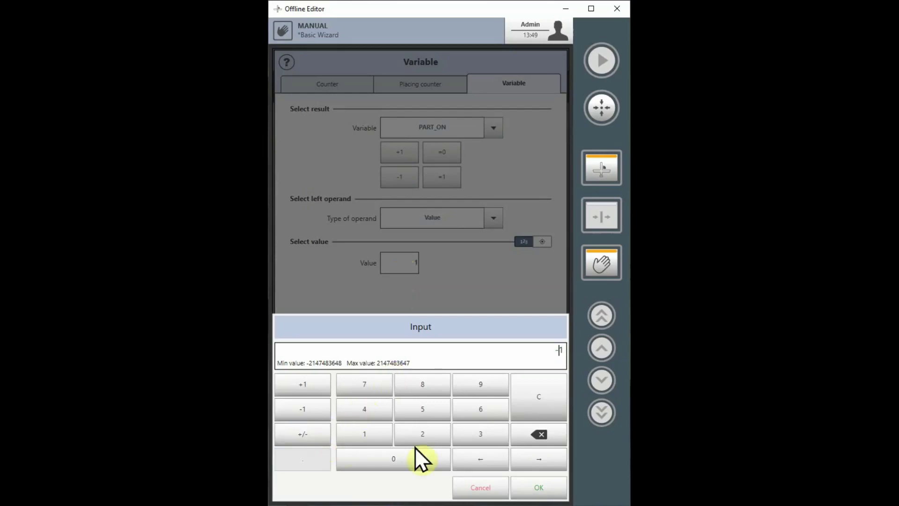
pyautogui.click(539, 488)
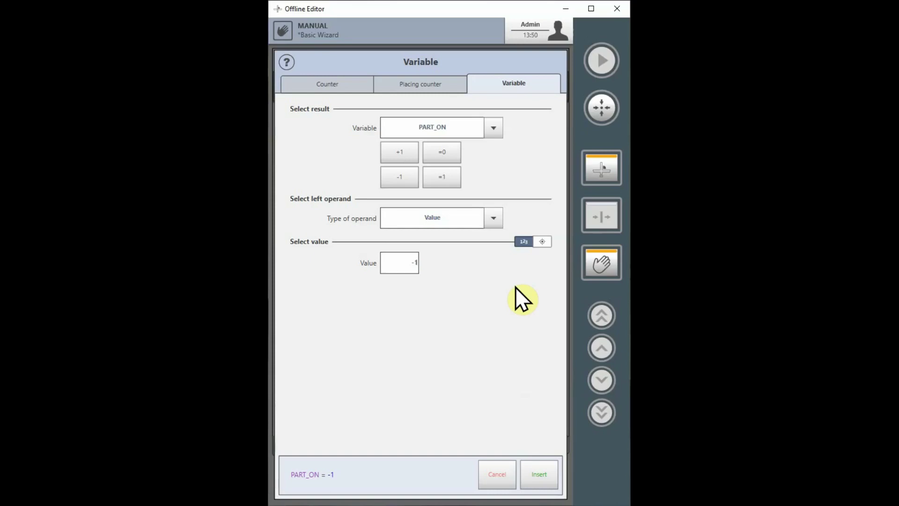
# Discard the PART_ON expression and show the Manual screen's variable value table.
pyautogui.click(514, 474)
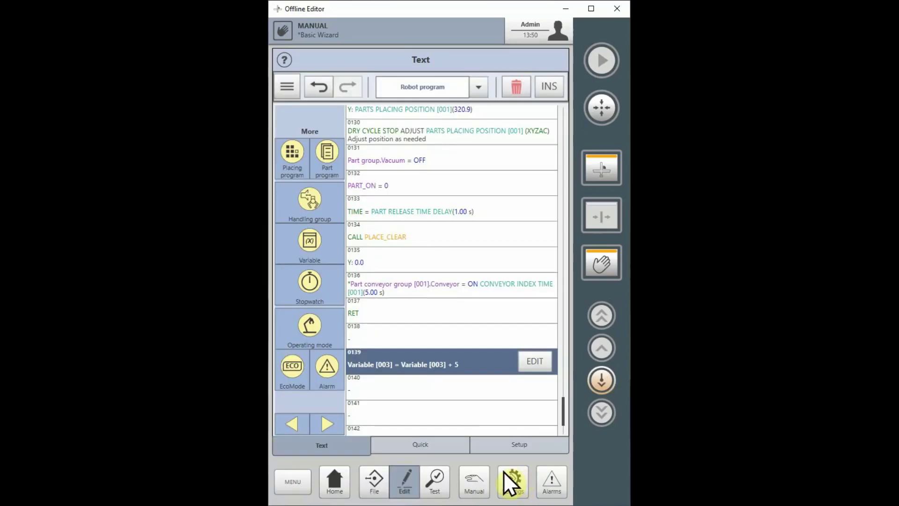
pyautogui.click(476, 486)
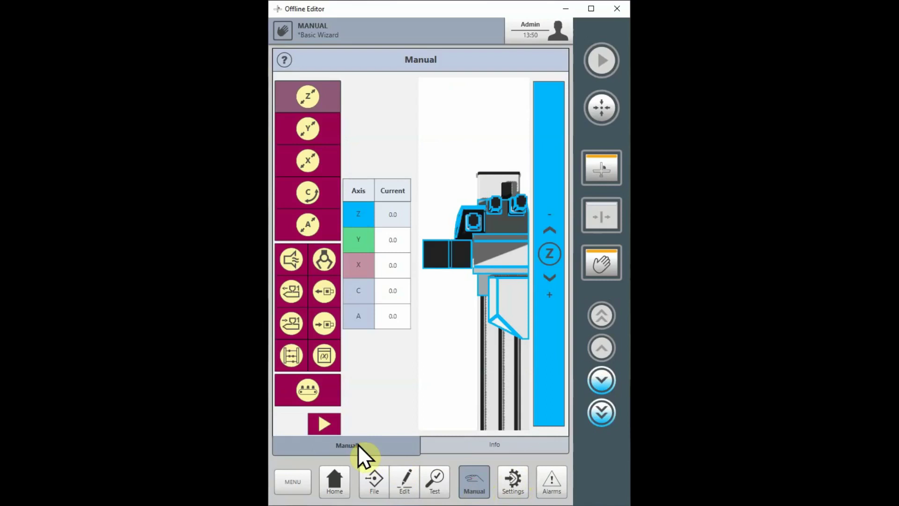
pyautogui.click(325, 356)
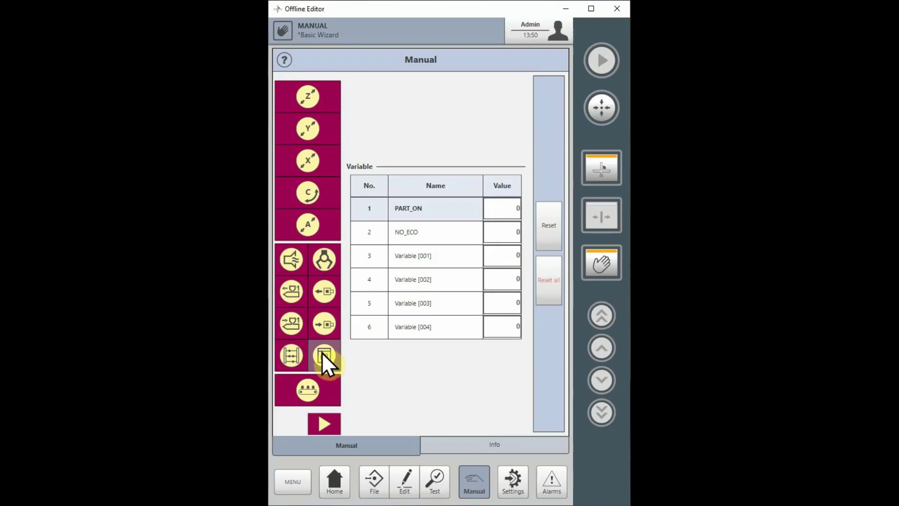
# Enter 2, 5 and 6 for Variable [001], [002] and [003], then select the [002] row.
pyautogui.click(510, 255)
pyautogui.click(415, 433)
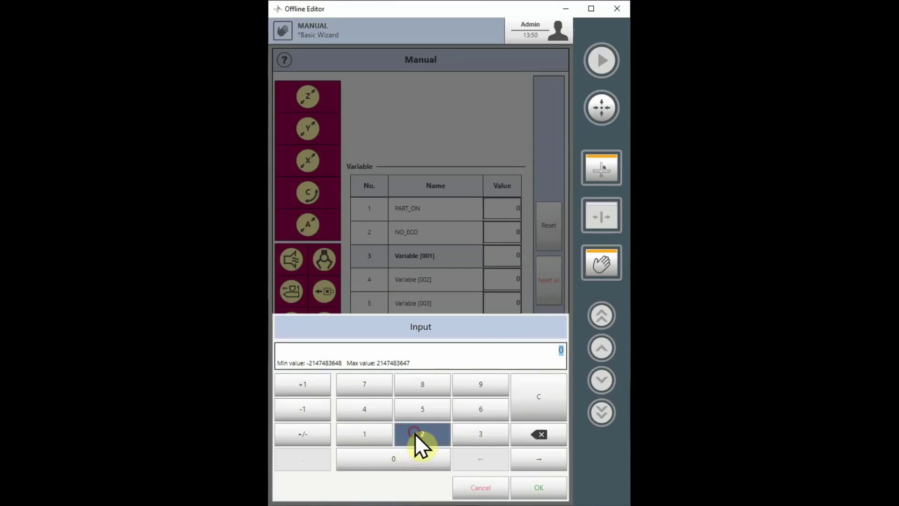
pyautogui.click(544, 488)
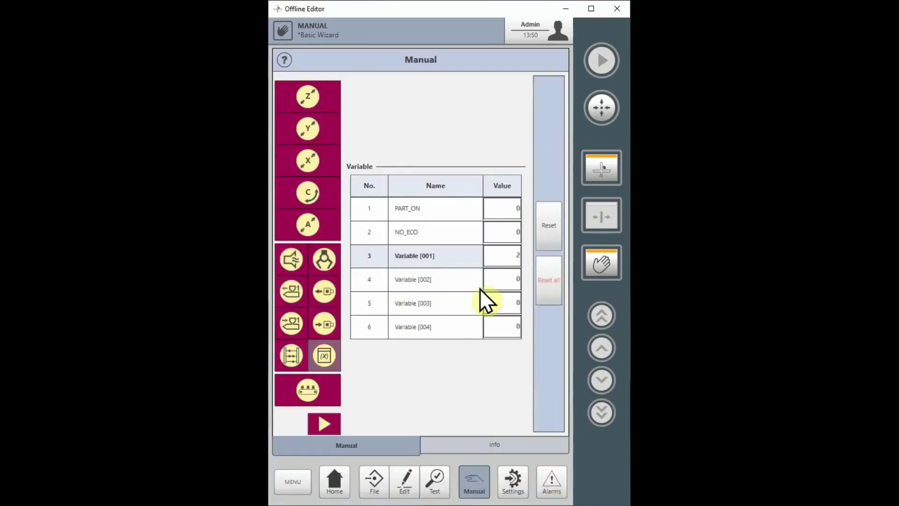
pyautogui.click(506, 282)
pyautogui.click(436, 411)
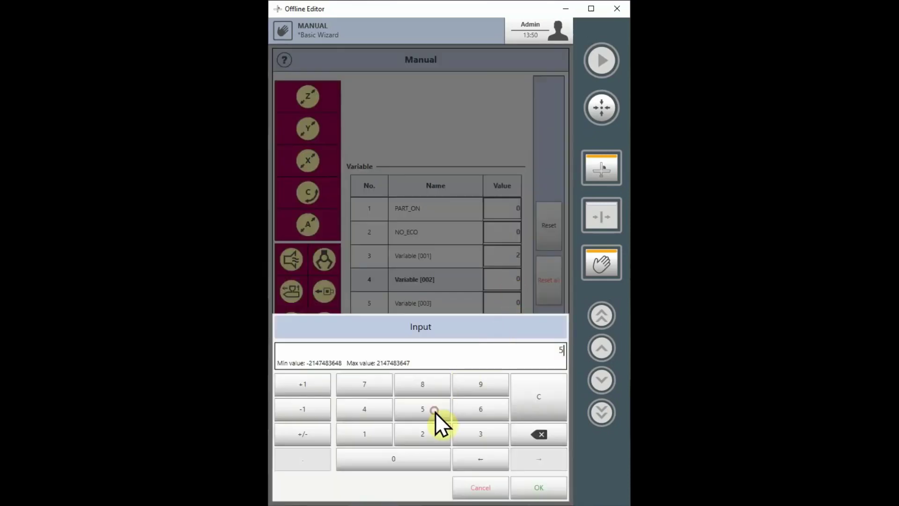
pyautogui.click(538, 488)
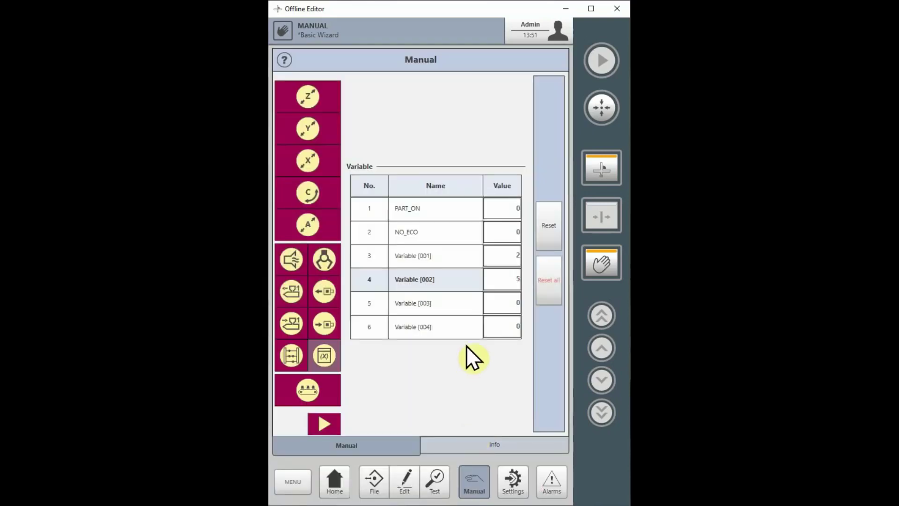
pyautogui.click(502, 304)
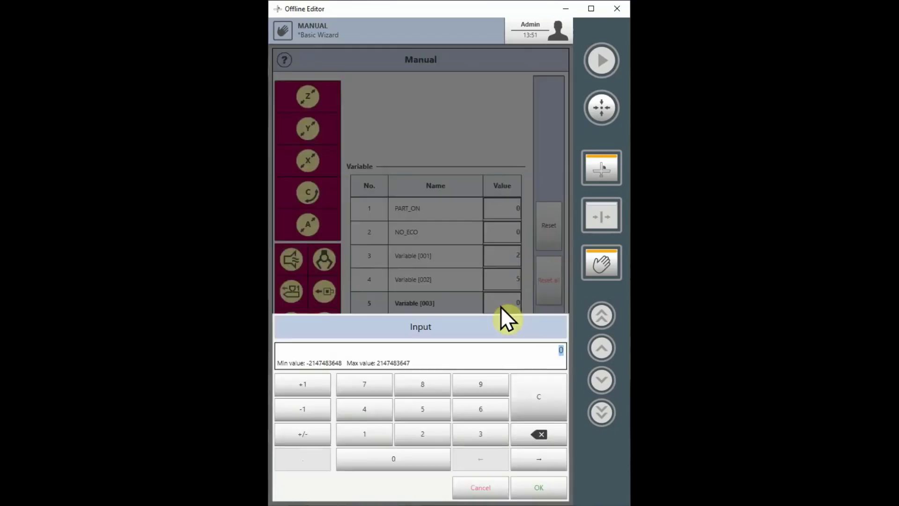
pyautogui.click(473, 411)
pyautogui.click(538, 487)
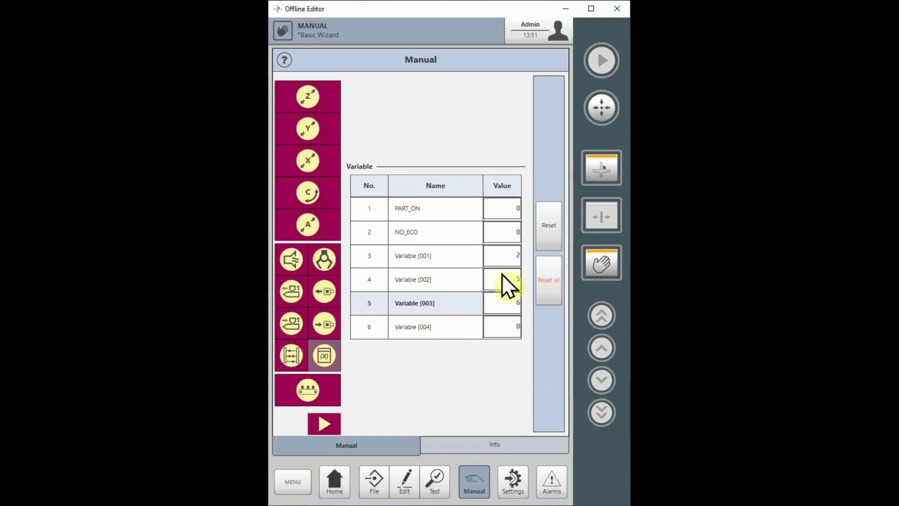
pyautogui.click(461, 274)
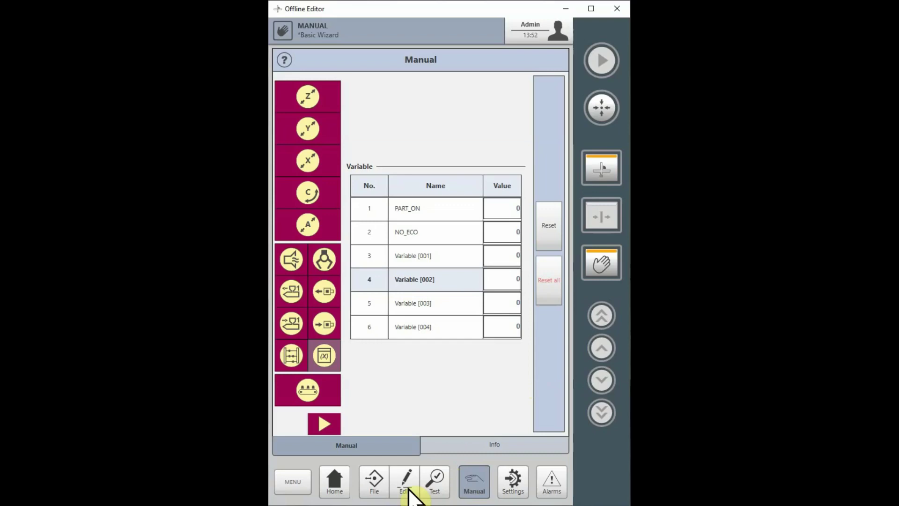
# Go back to the program text and select lines 0143 and 0144 further down.
pyautogui.click(406, 482)
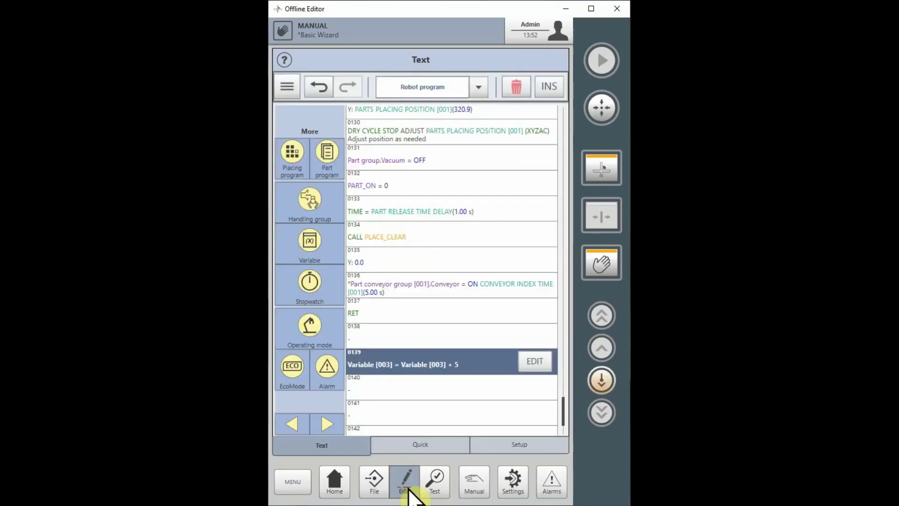
pyautogui.scroll(-1, 457, 229)
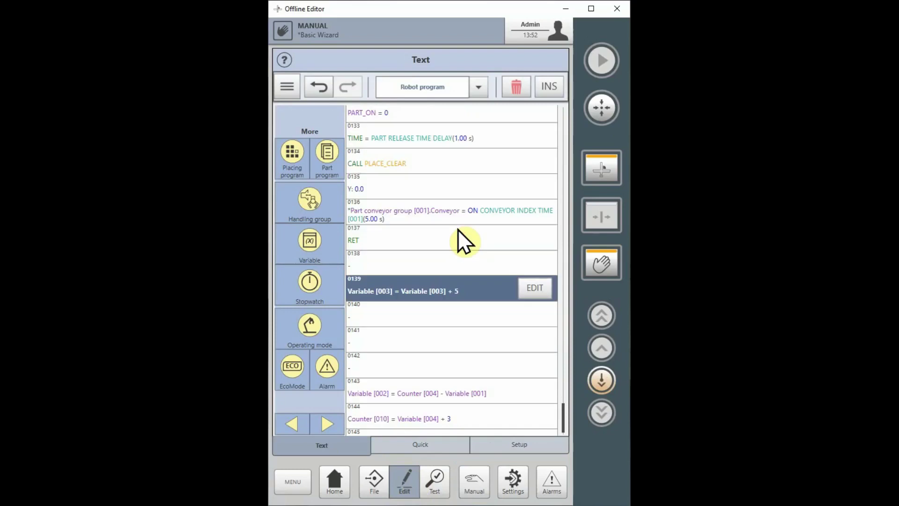
pyautogui.scroll(-1, 457, 229)
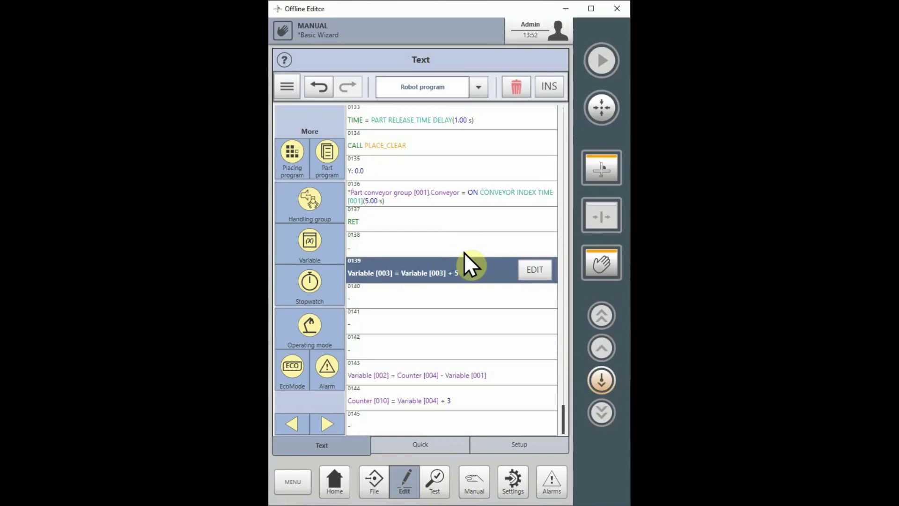
pyautogui.click(452, 375)
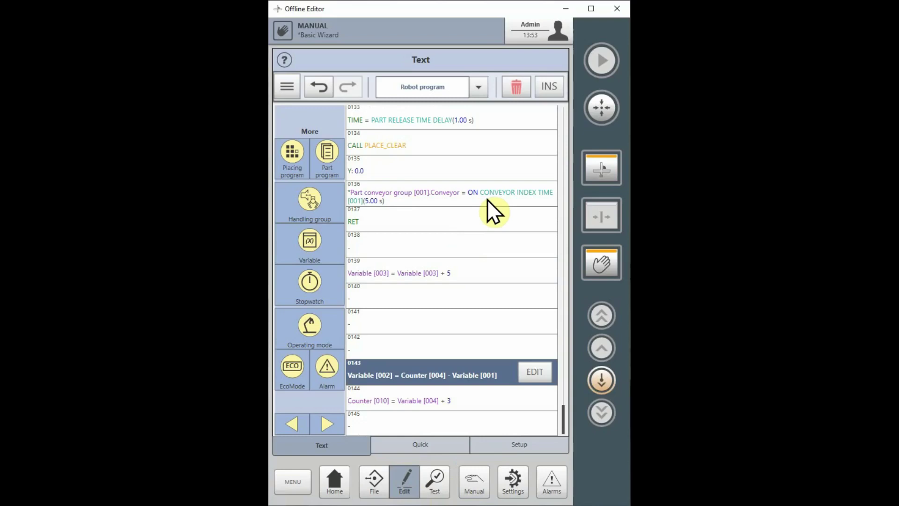
pyautogui.click(460, 398)
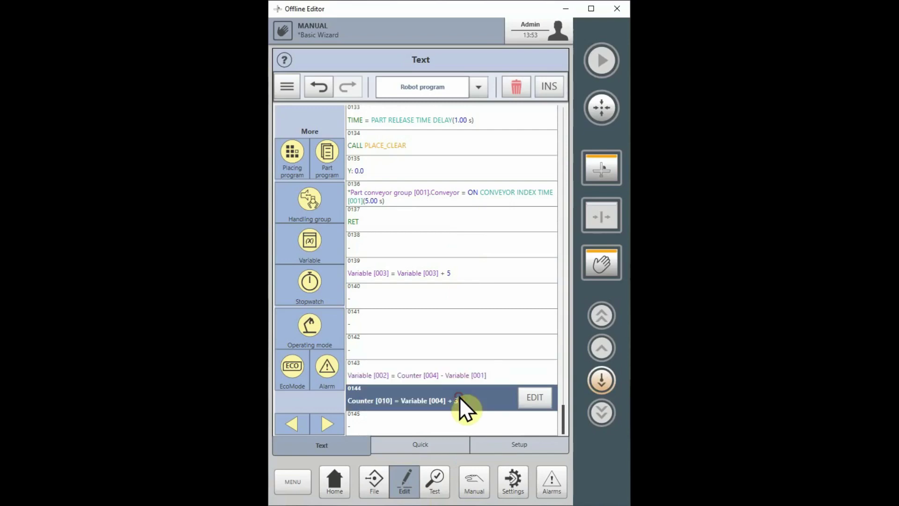